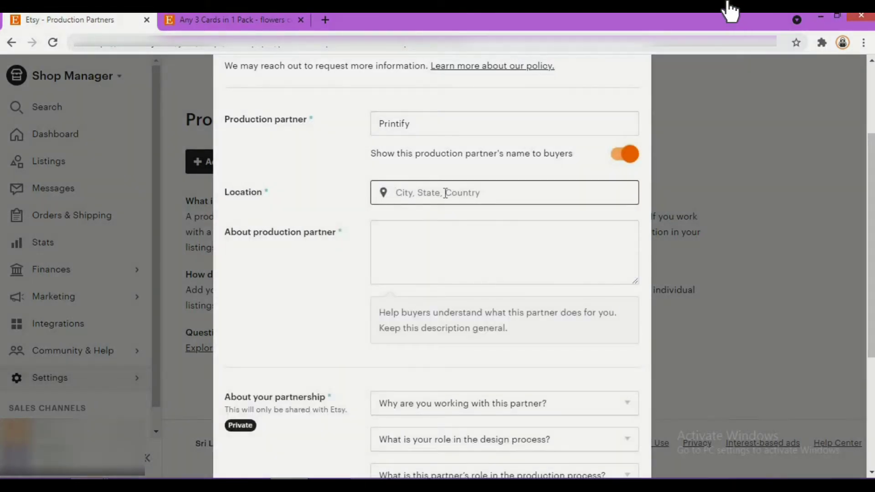
# Set the production partner's location to United States Of America
pyautogui.write('USAb')
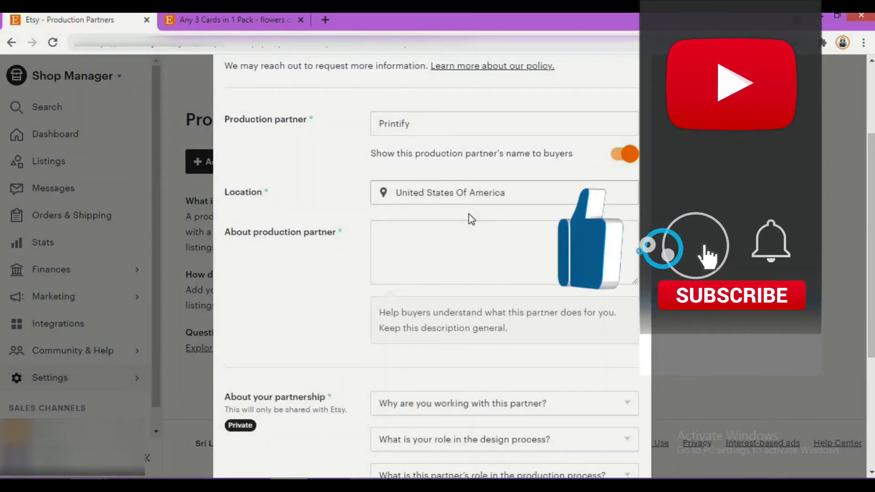
# Describe the production partner as "My partener is doing everything on behalf of me. So I can Do my designs without any problem."
pyautogui.scroll(-1, 350, 186)
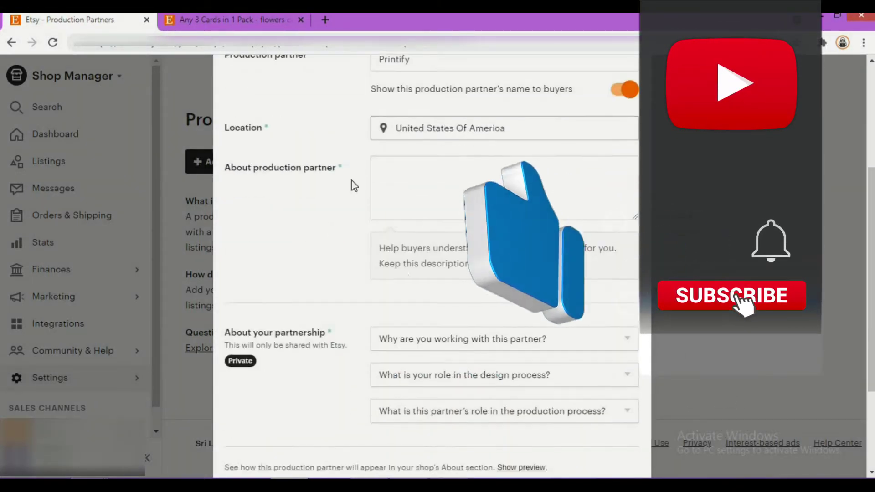
pyautogui.click(457, 188)
pyautogui.write('My partener')
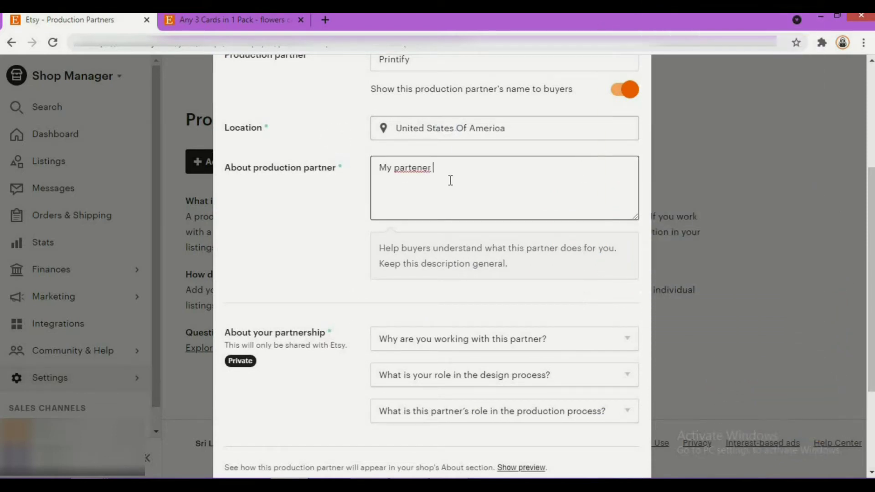
pyautogui.write(' is doing everything on behalf of me. So I can Do my desings')
pyautogui.rightClick(410, 180)
pyautogui.click(461, 188)
pyautogui.write('without any problem.')
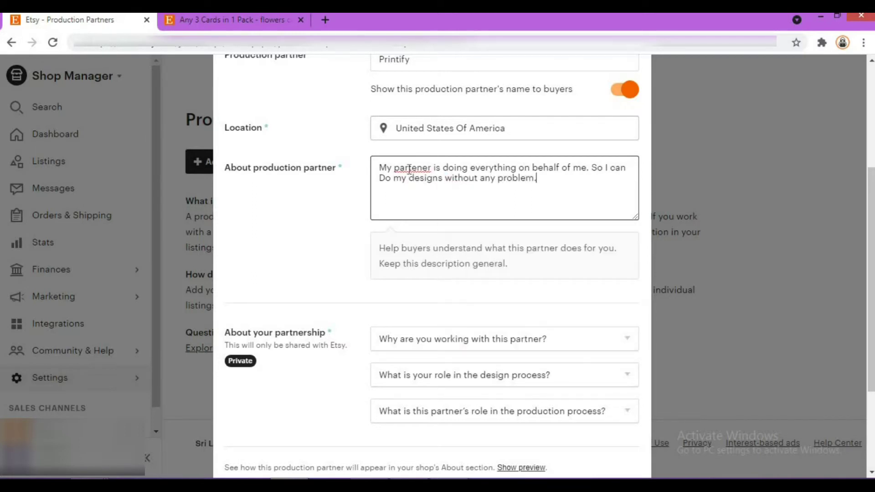
# Answer the partnership questions: no technical ability or equipment to make it entirely by myself, "I design everything myself", and "They do everything for me"
pyautogui.scroll(-3, 319, 219)
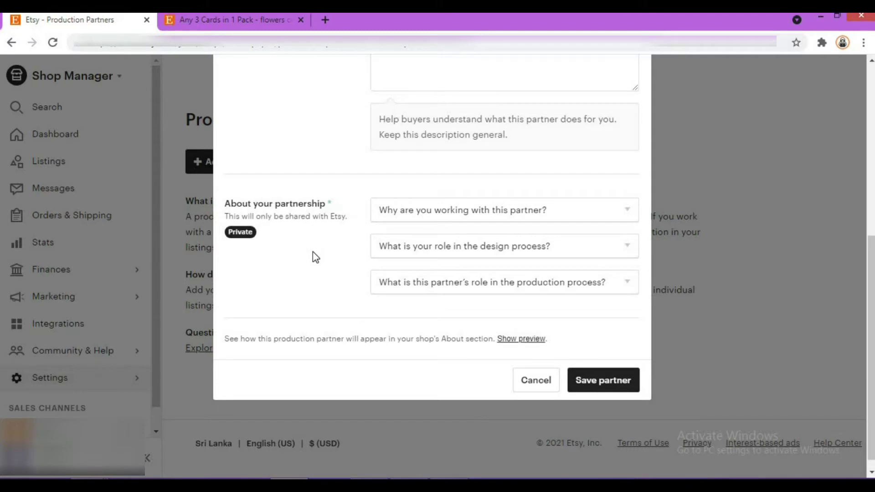
pyautogui.click(590, 215)
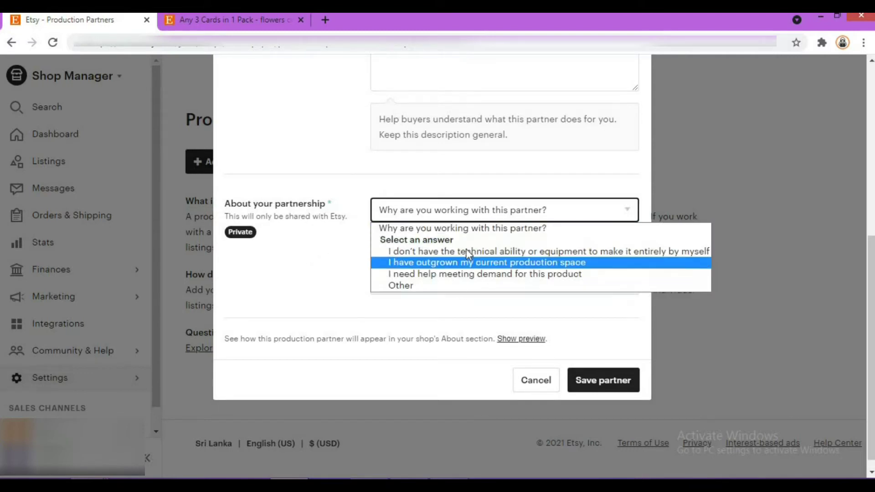
pyautogui.click(437, 251)
pyautogui.click(556, 249)
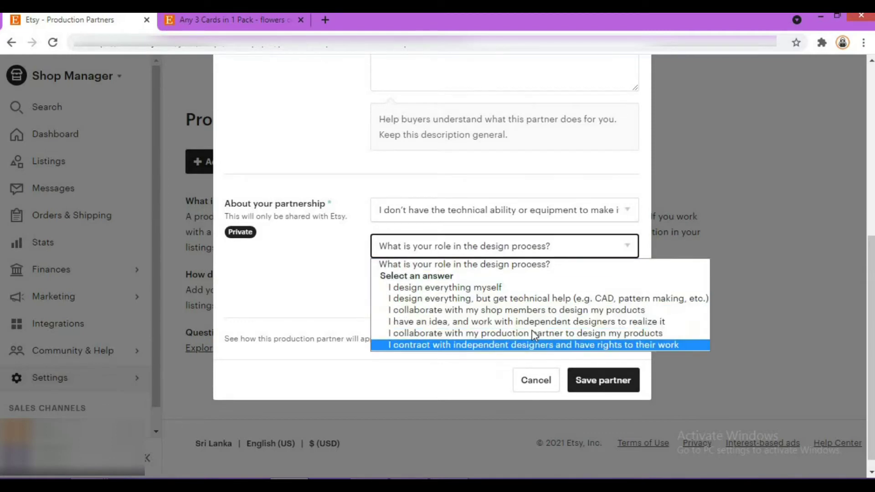
pyautogui.click(491, 289)
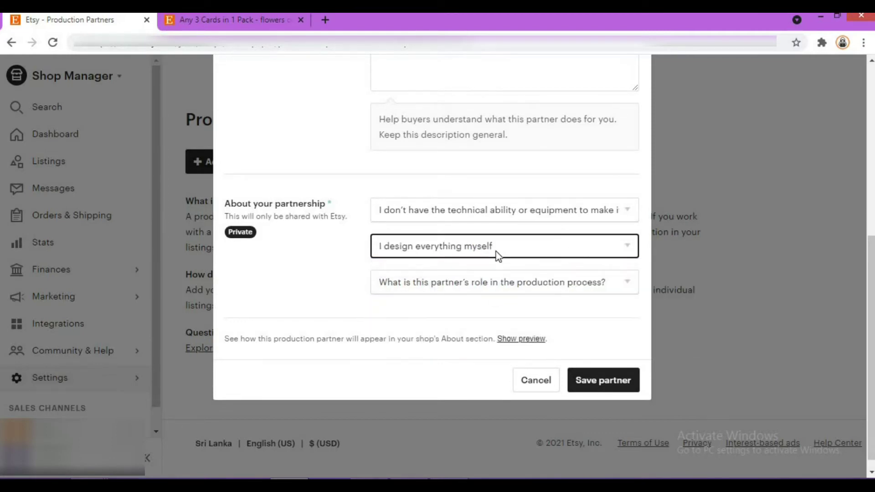
pyautogui.click(572, 287)
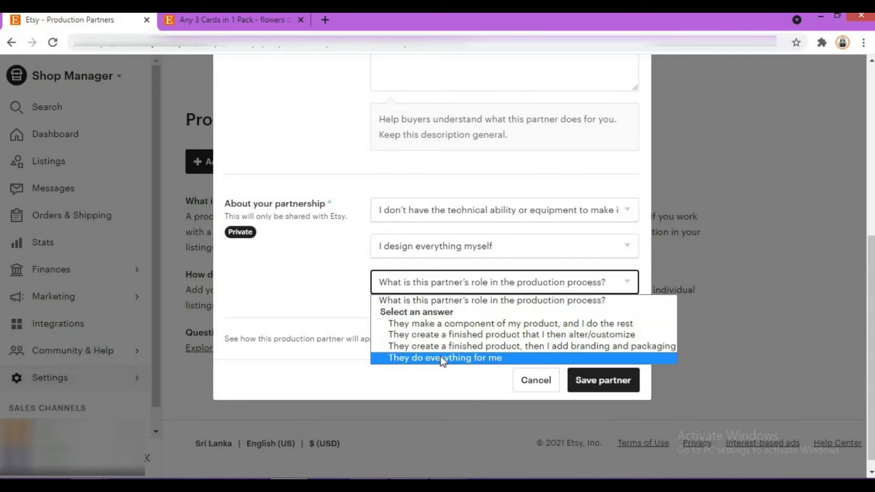
pyautogui.click(508, 359)
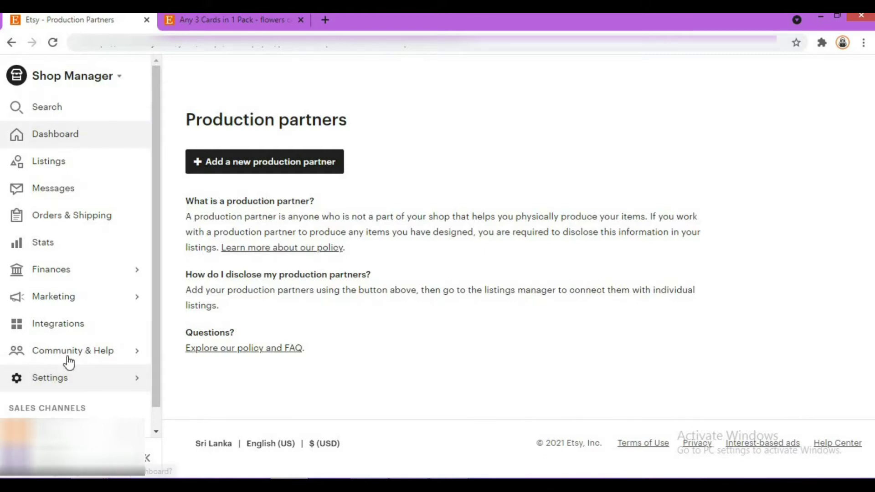
# View the Production partners section of the "Any 3 Cards in 1 Pack" listing and open its form for adding a new partner
pyautogui.click(63, 380)
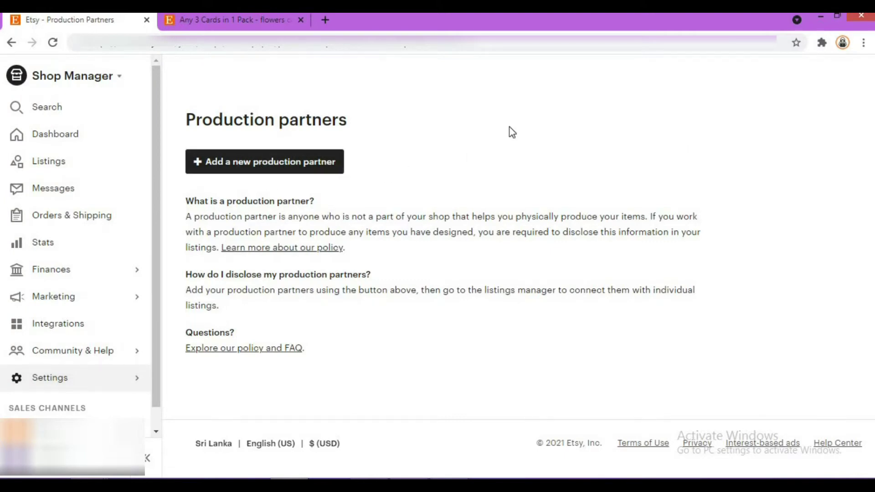
pyautogui.click(250, 22)
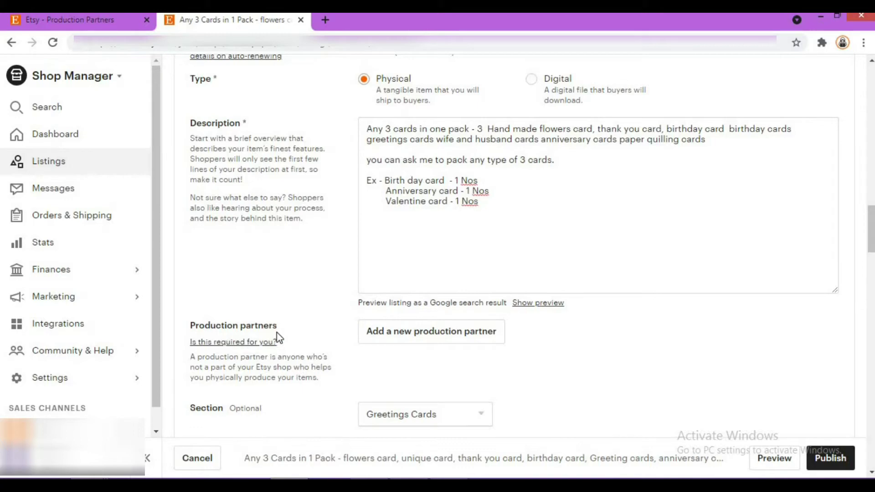
pyautogui.moveTo(190, 326); pyautogui.dragTo(451, 365)
pyautogui.click(451, 365)
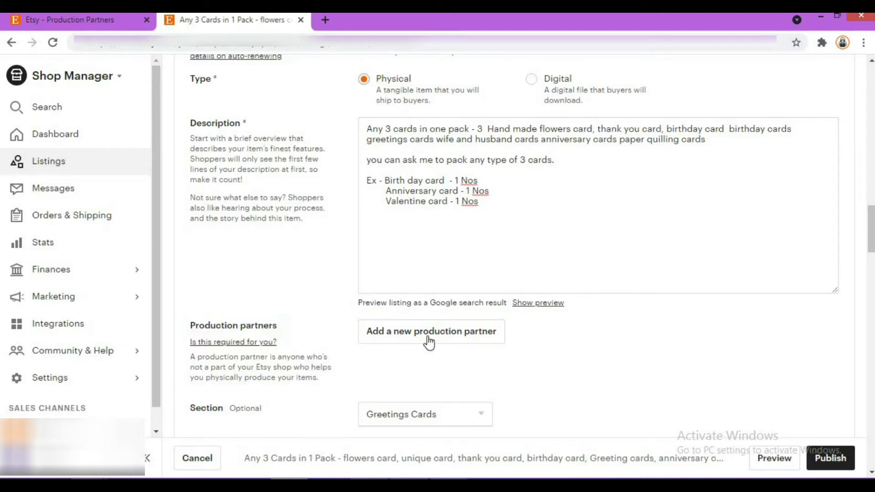
pyautogui.click(456, 335)
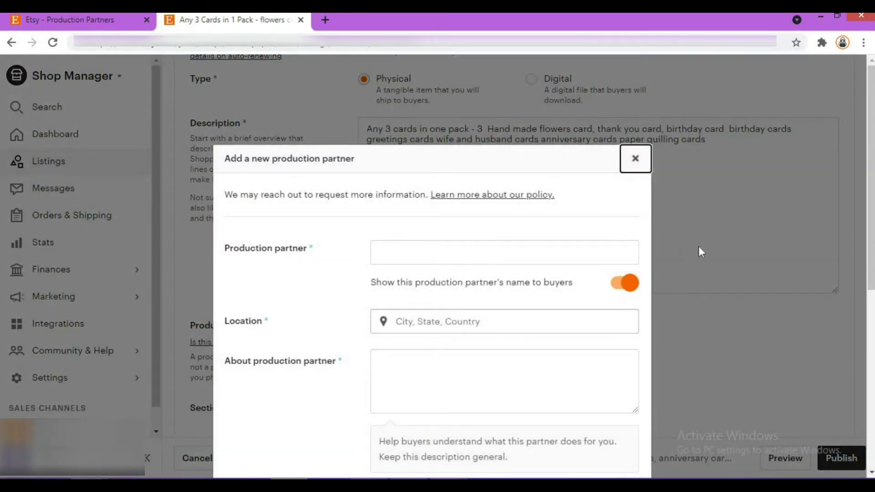
# Return to the shop's Production partners page and add a new production partner named Printify
pyautogui.click(96, 15)
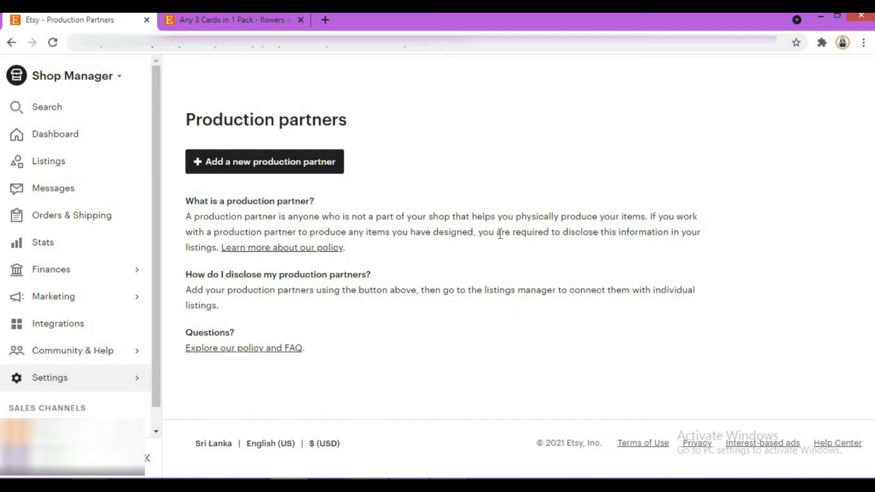
pyautogui.click(279, 163)
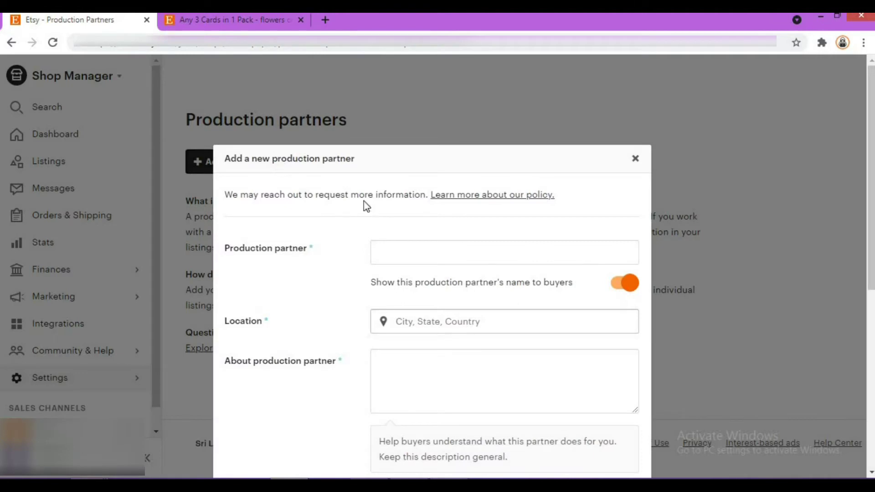
pyautogui.scroll(-1, 350, 198)
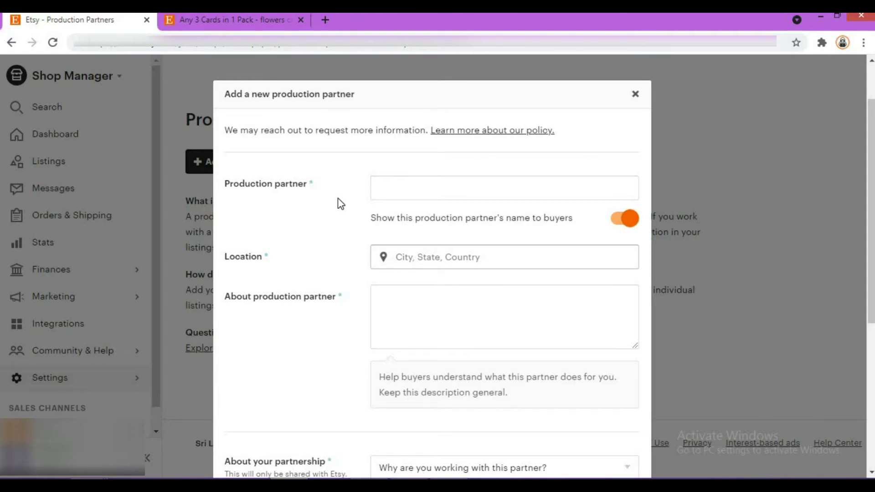
pyautogui.scroll(-2, 310, 193)
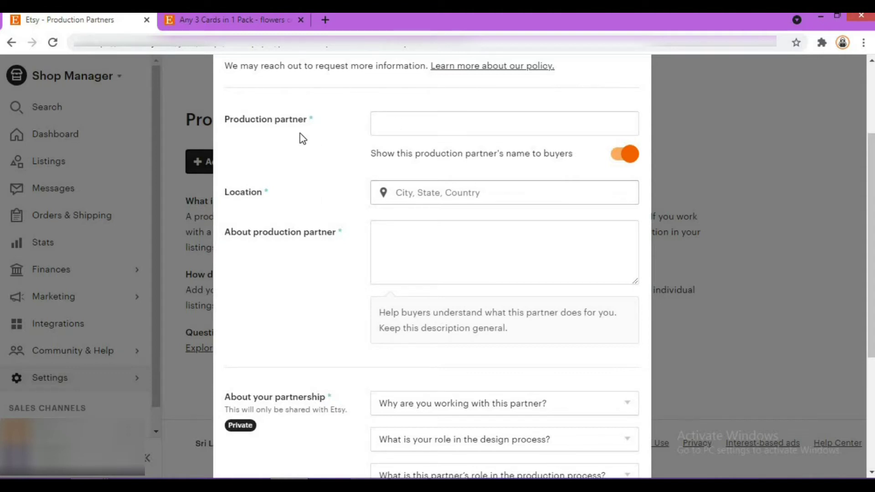
pyautogui.click(413, 127)
pyautogui.write('Printify')
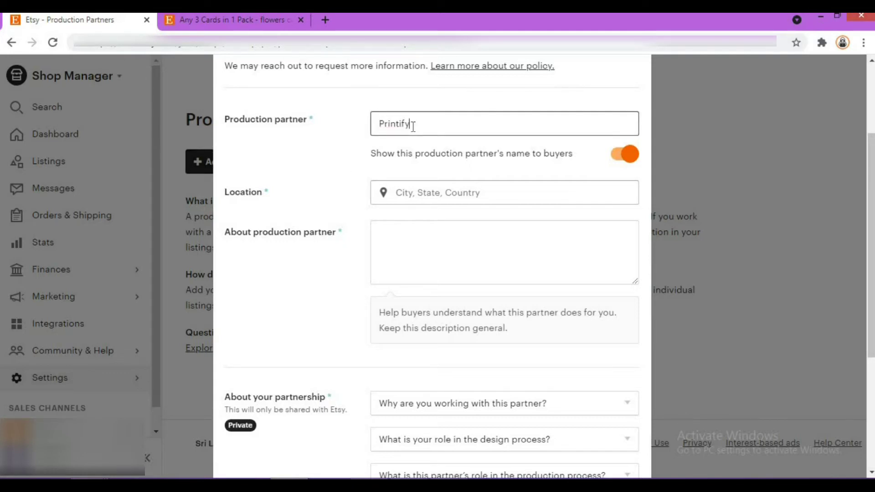
pyautogui.click(345, 175)
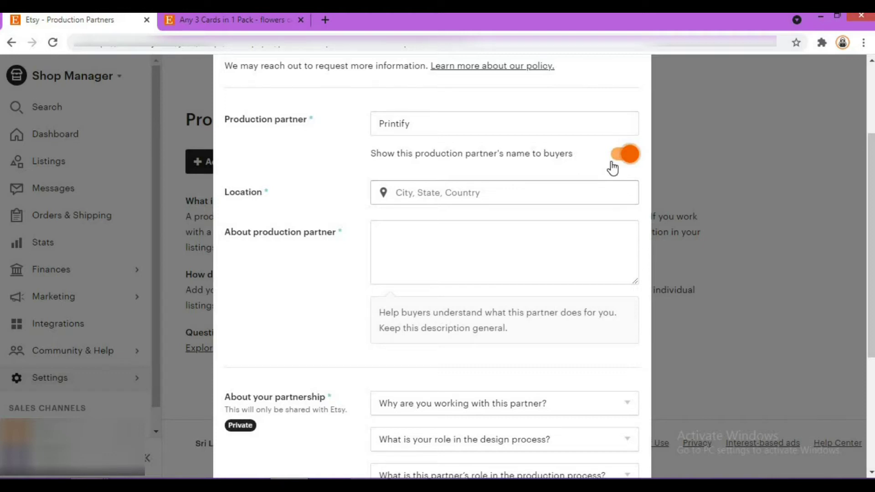
# Try hiding the partner's name from buyers using the descriptive title "T shirt Designer", and turn the name display back on
pyautogui.click(625, 155)
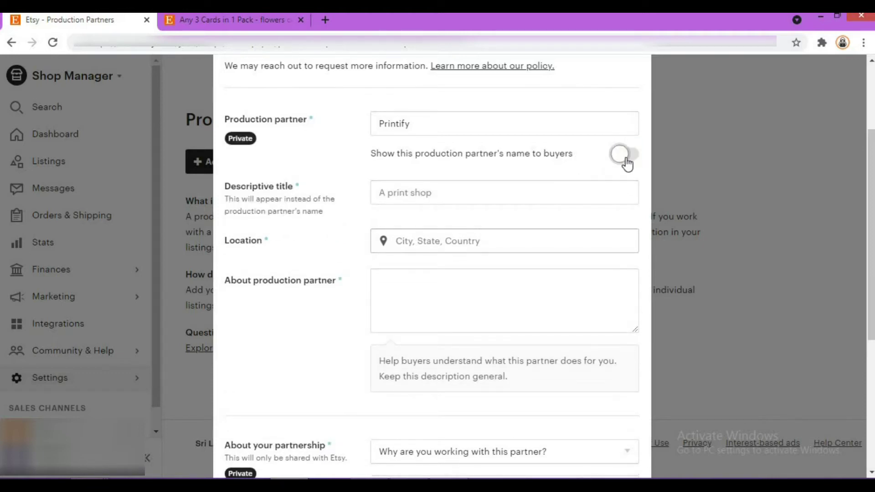
pyautogui.click(625, 159)
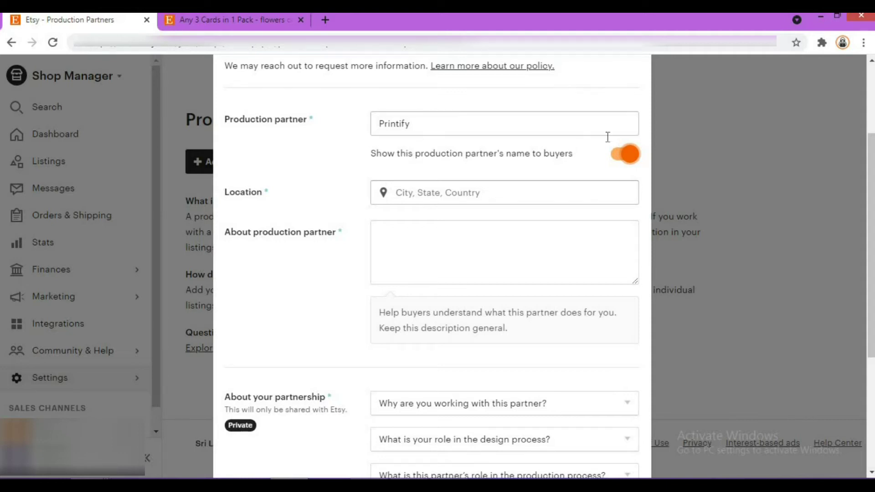
pyautogui.click(625, 156)
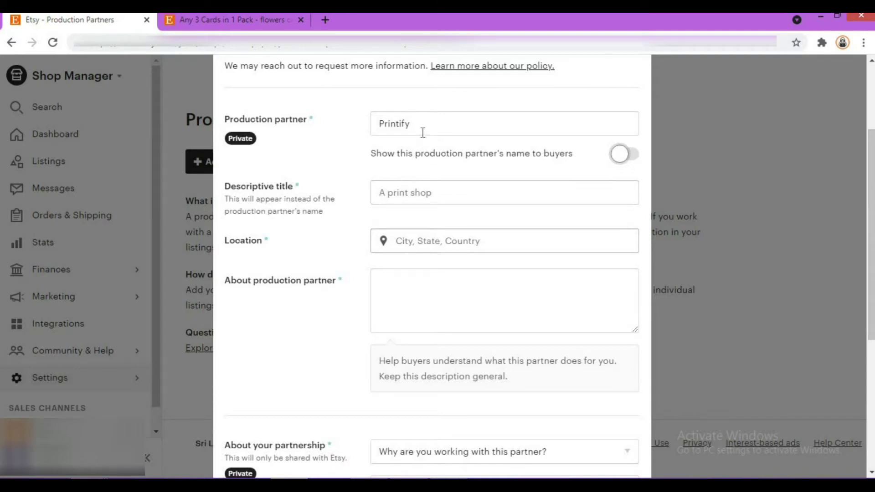
pyautogui.click(414, 195)
pyautogui.write('T shirt Designer')
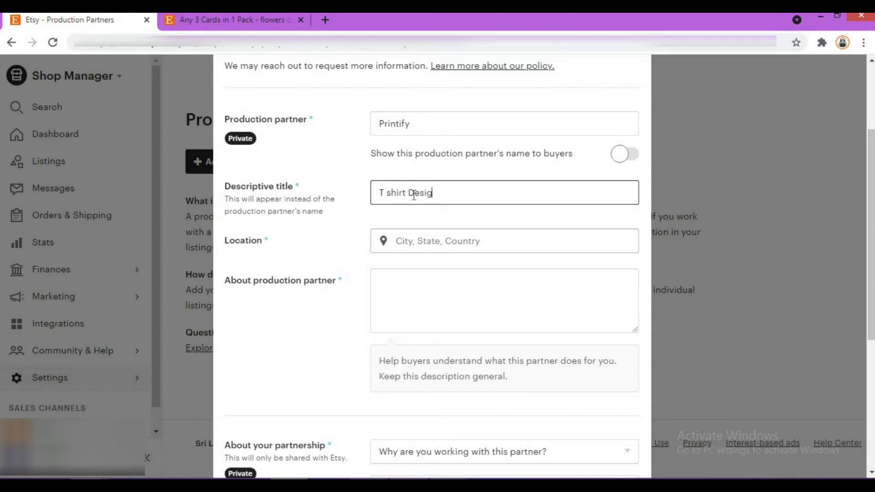
pyautogui.click(426, 218)
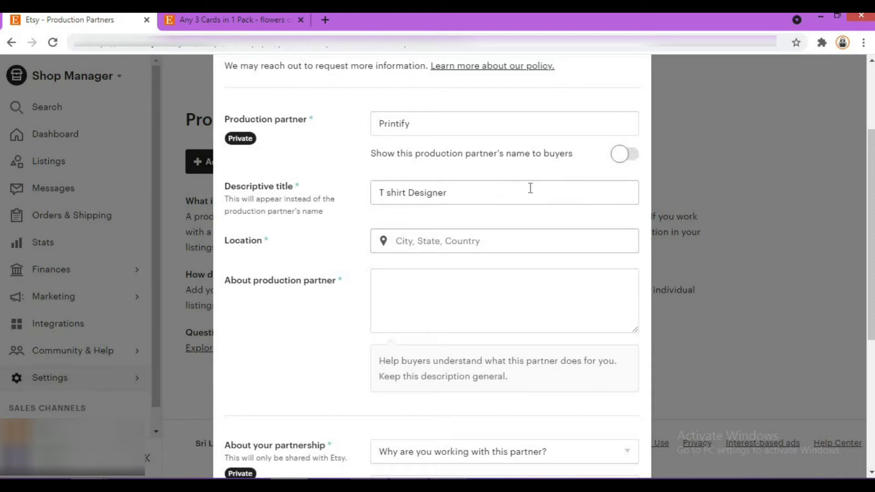
pyautogui.click(633, 157)
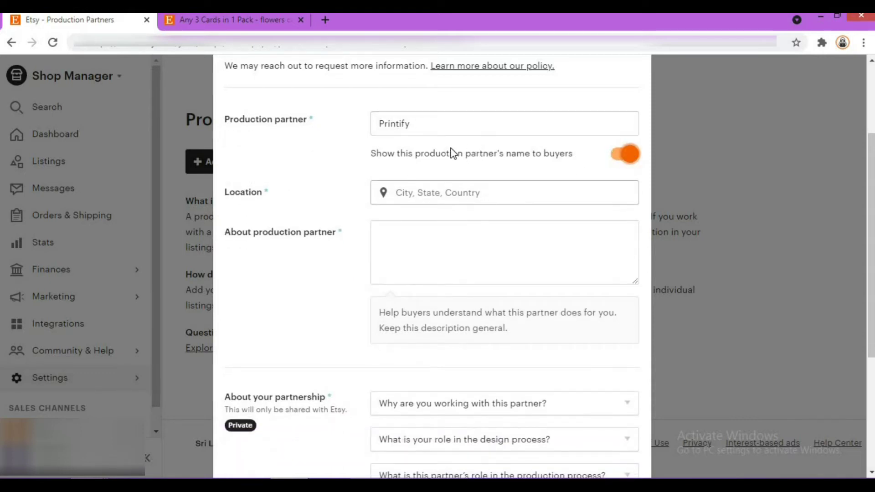
# Choose United States Of America as the location of the Printify production partner
pyautogui.click(449, 192)
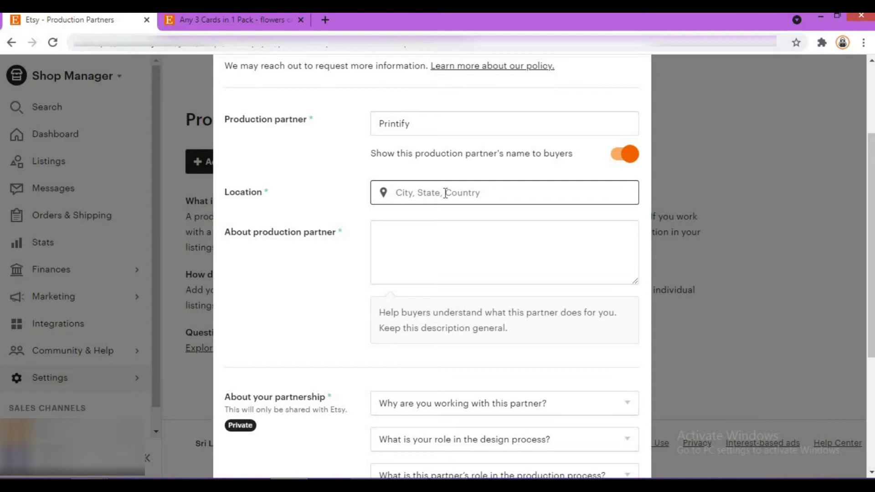
pyautogui.write('USAb')
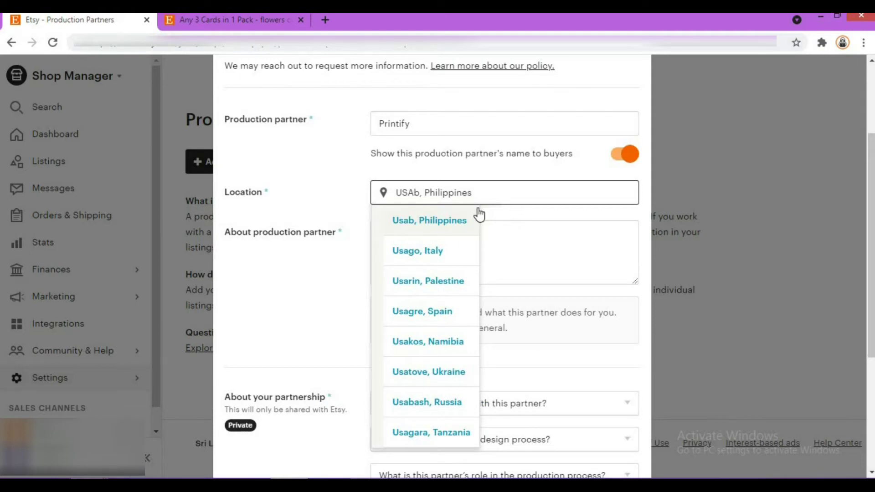
pyautogui.press('BackSpace')
pyautogui.press('BackSpace')
pyautogui.press('BackSpace')
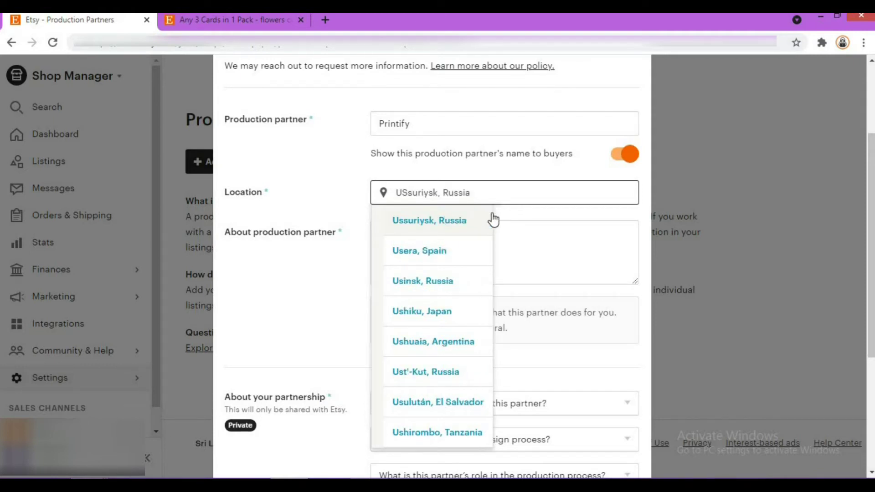
pyautogui.press('BackSpace')
pyautogui.press('BackSpace')
pyautogui.write('nited, Louisiana, United States Of America')
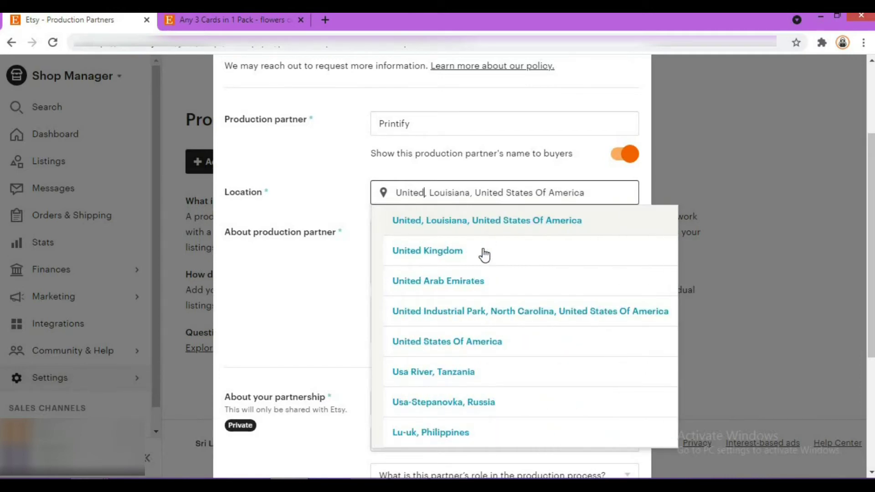
pyautogui.click(480, 337)
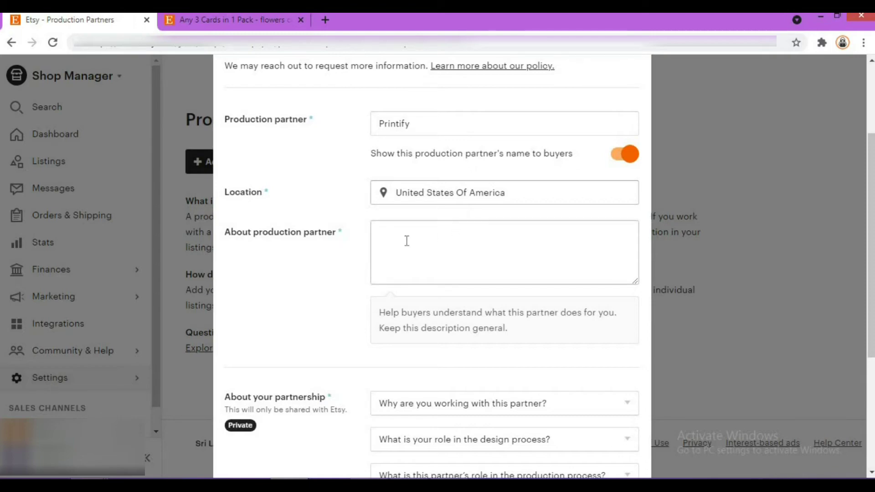
# Begin the About production partner description with "My partener is doing everything on behalf of me. So I can Do my designs"
pyautogui.scroll(-1, 336, 235)
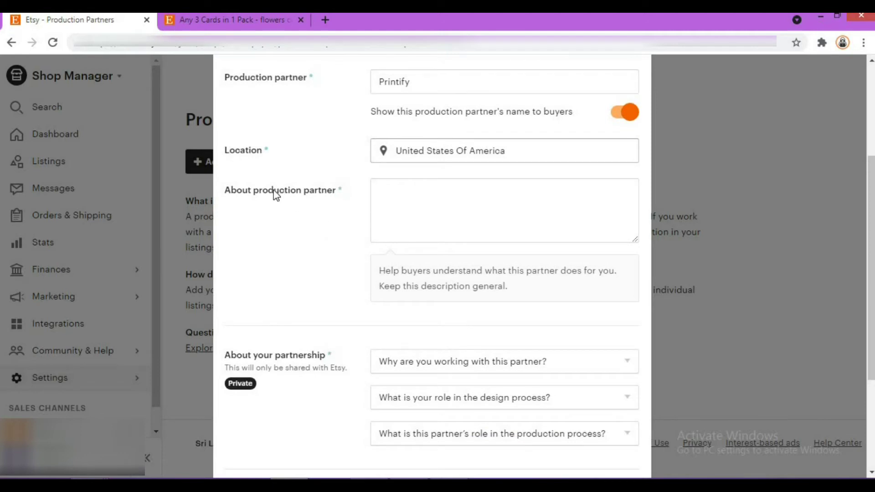
pyautogui.scroll(-1, 280, 194)
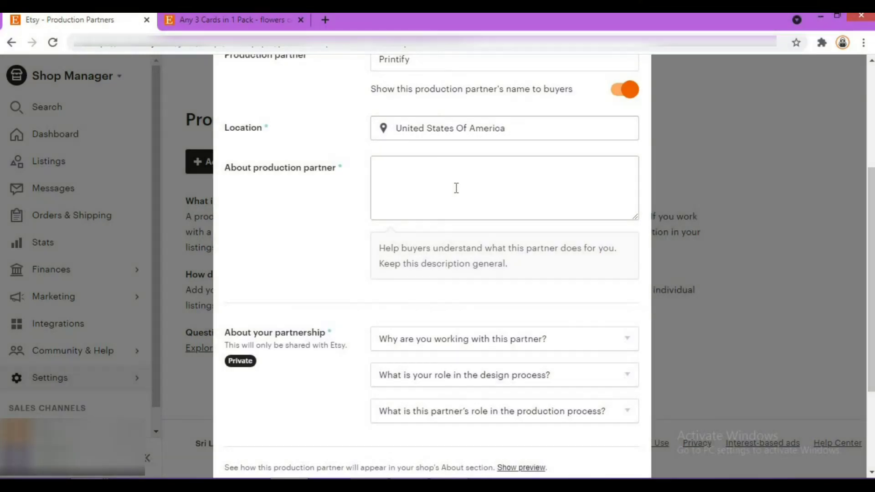
pyautogui.click(452, 182)
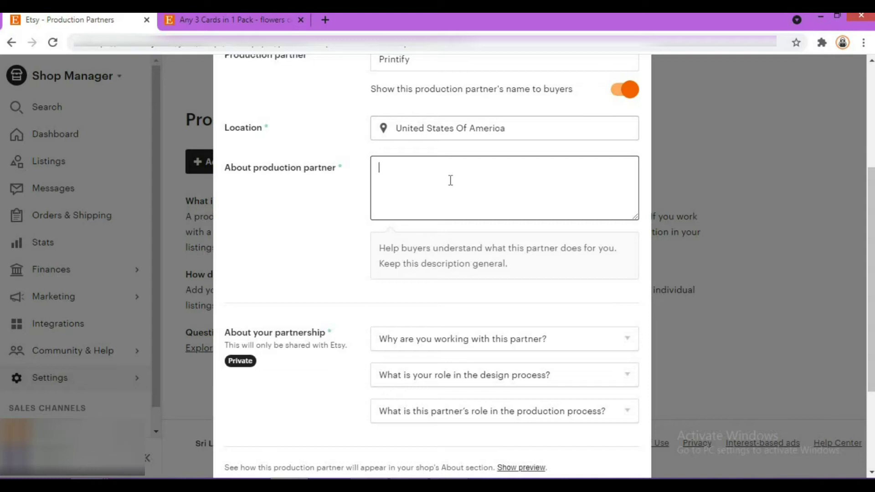
pyautogui.write('T')
pyautogui.press('BackSpace')
pyautogui.write('My partener is doi')
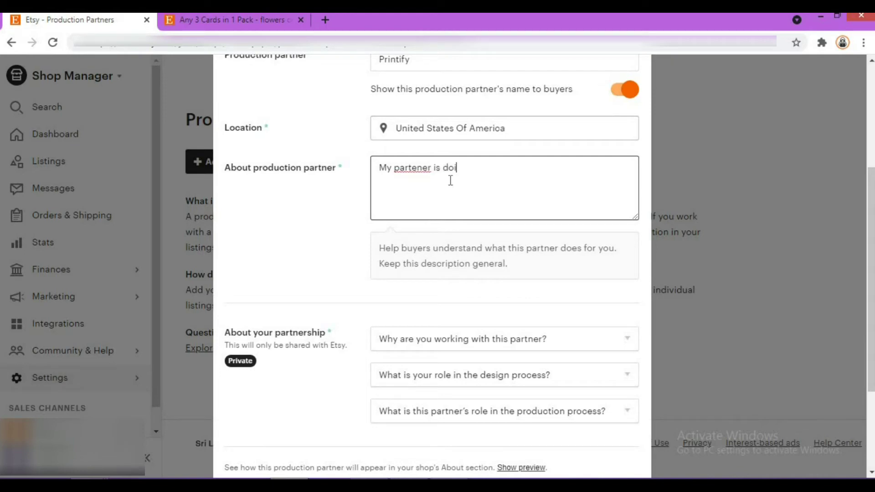
pyautogui.write('ng everything on beha')
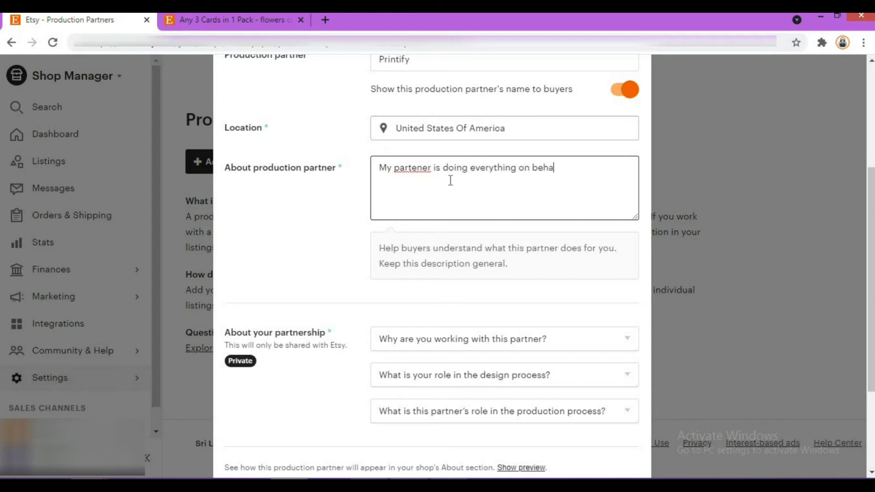
pyautogui.write('lf of me. So I can Do my')
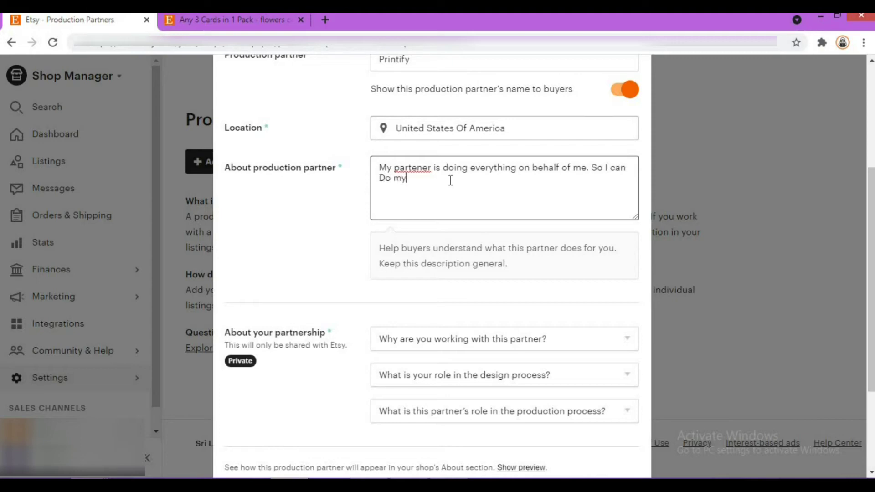
pyautogui.write(' designer')
pyautogui.press('BackSpace')
pyautogui.write('signes')
pyautogui.doubleClick(448, 179)
pyautogui.rightClick(441, 182)
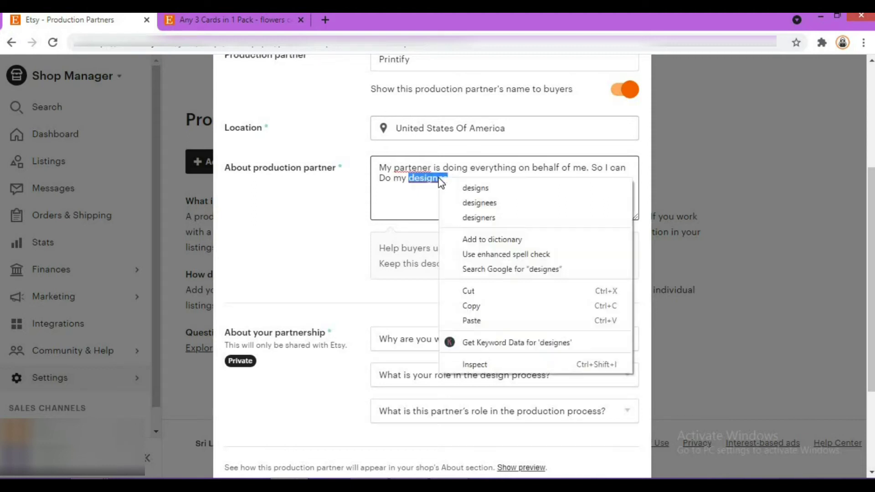
pyautogui.click(475, 188)
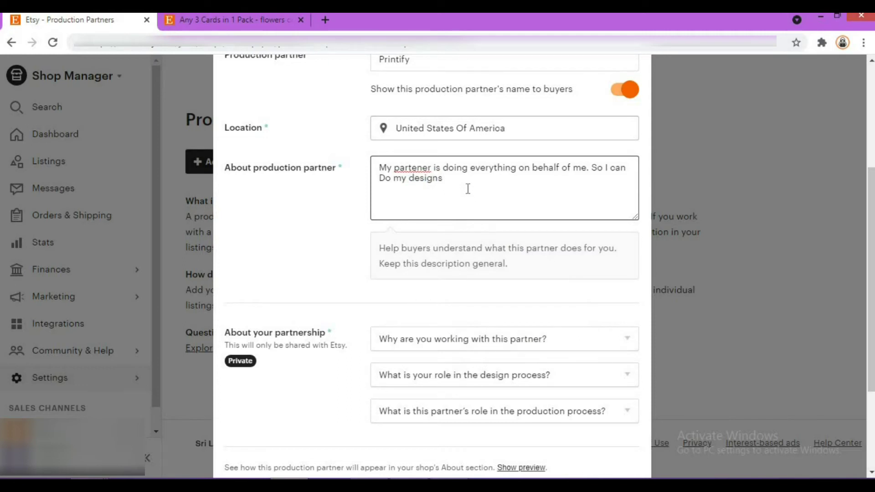
# Finish the partner description with "without any problem." and correct the misspelled second word to "partner"
pyautogui.write('withut')
pyautogui.press('BackSpace')
pyautogui.press('BackSpace')
pyautogui.press('BackSpace')
pyautogui.write('out any problem.')
pyautogui.doubleClick(410, 169)
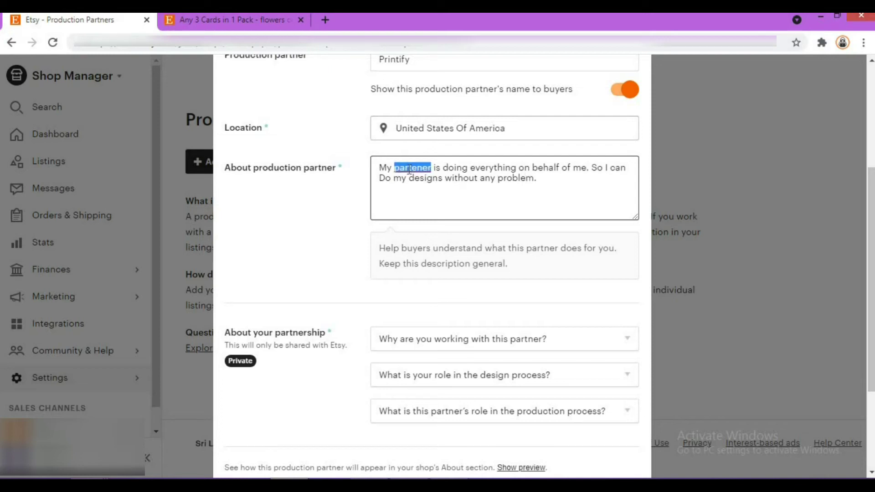
pyautogui.rightClick(412, 169)
pyautogui.click(441, 182)
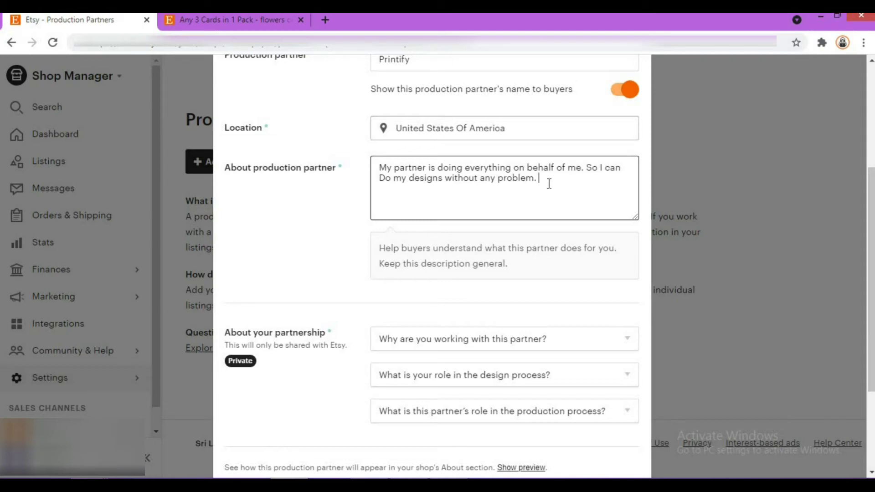
pyautogui.click(353, 221)
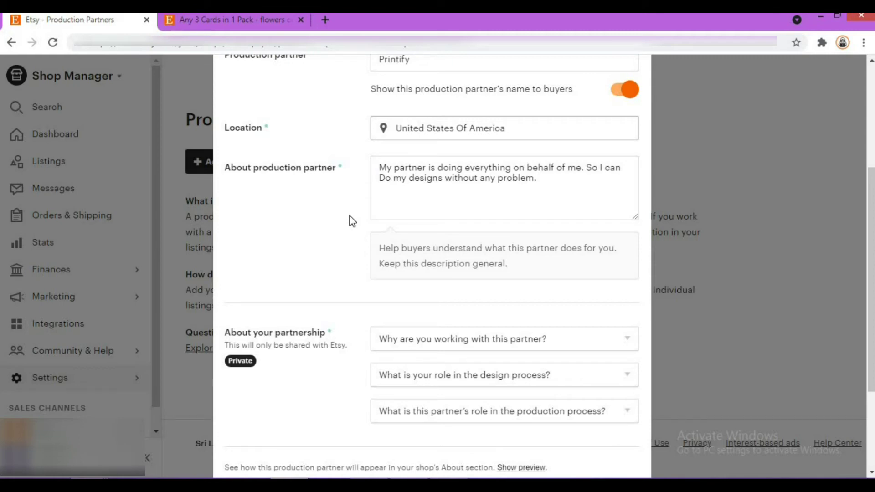
# Choose "I don't have the technical ability or equipment to make it entirely by myself" as the reason for working with this partner
pyautogui.scroll(-3, 353, 221)
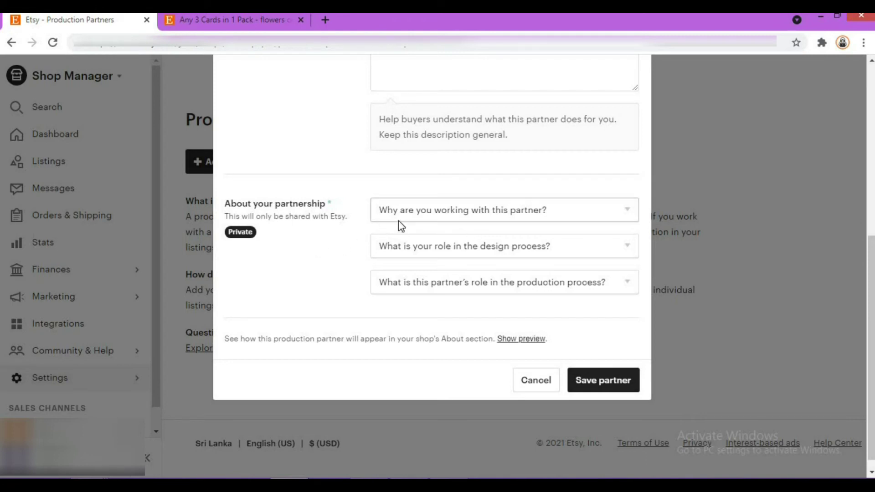
pyautogui.click(593, 220)
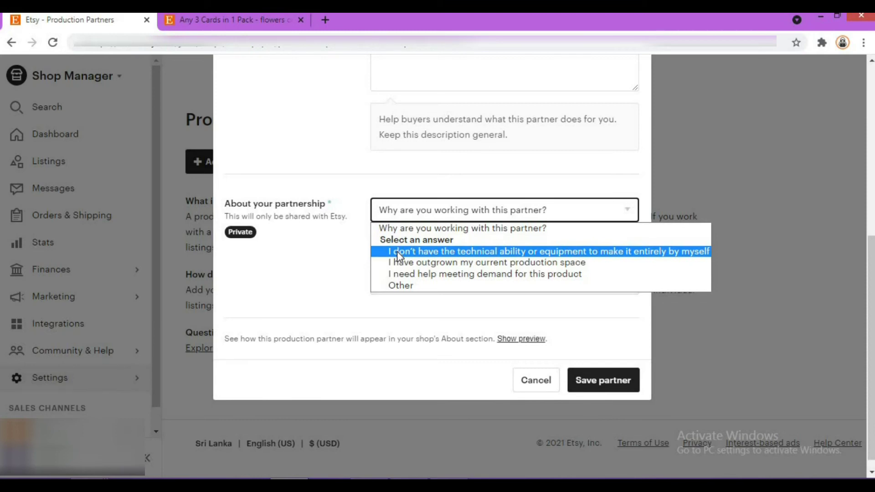
pyautogui.click(436, 251)
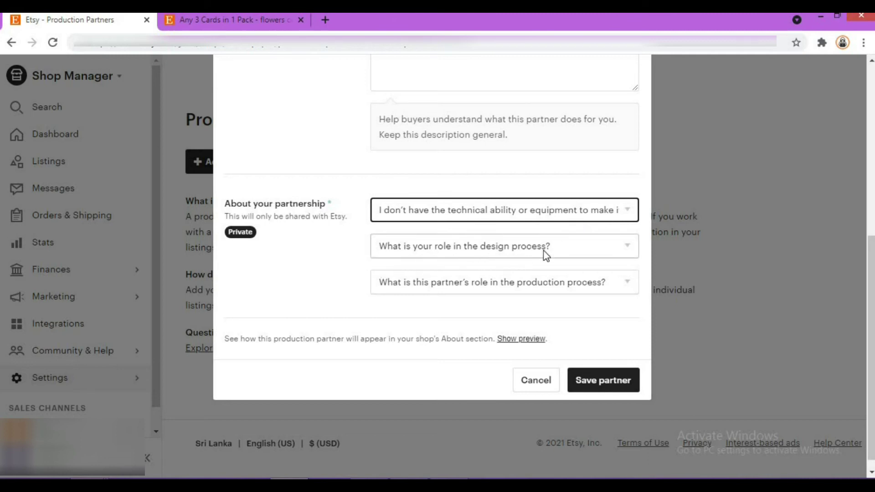
# Set the seller's role in the design process to "I design everything myself"
pyautogui.click(556, 250)
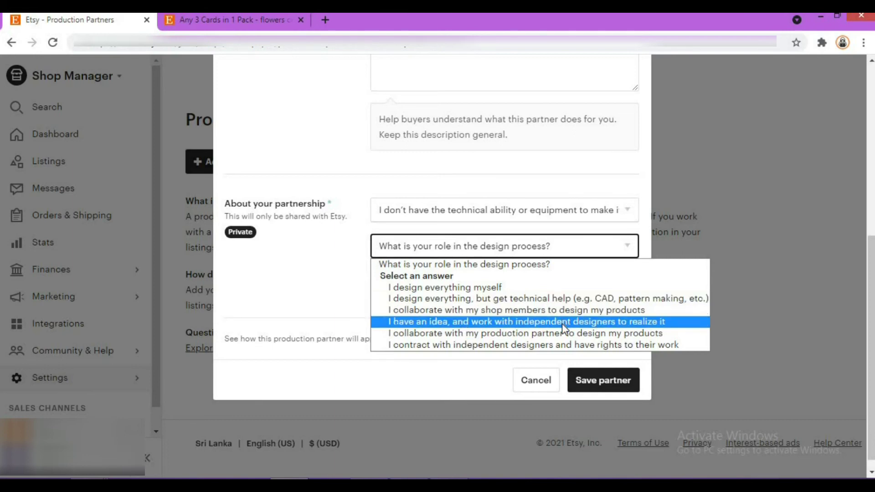
pyautogui.click(491, 289)
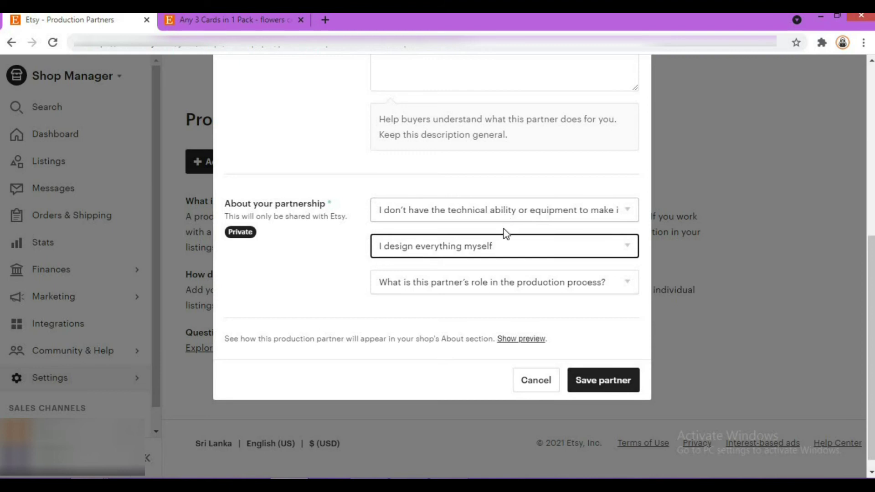
pyautogui.click(350, 303)
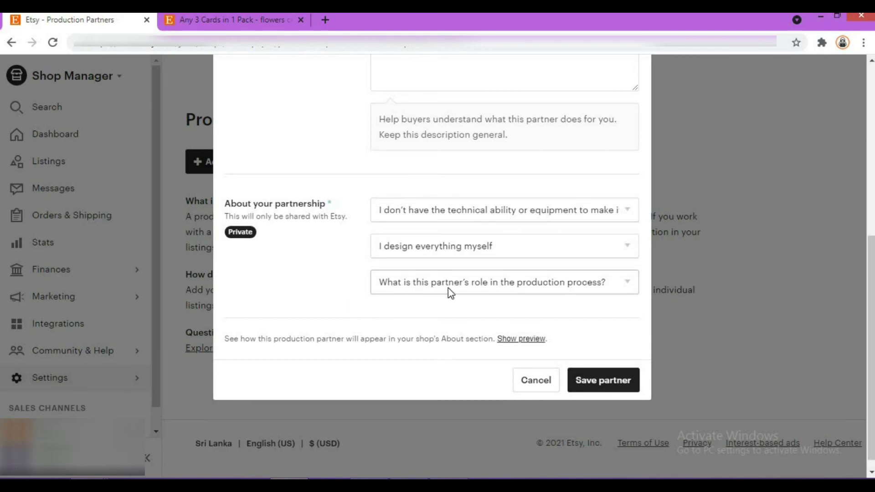
# Set the partner's role in the production process to "They do everything for me" and review the completed form
pyautogui.click(571, 292)
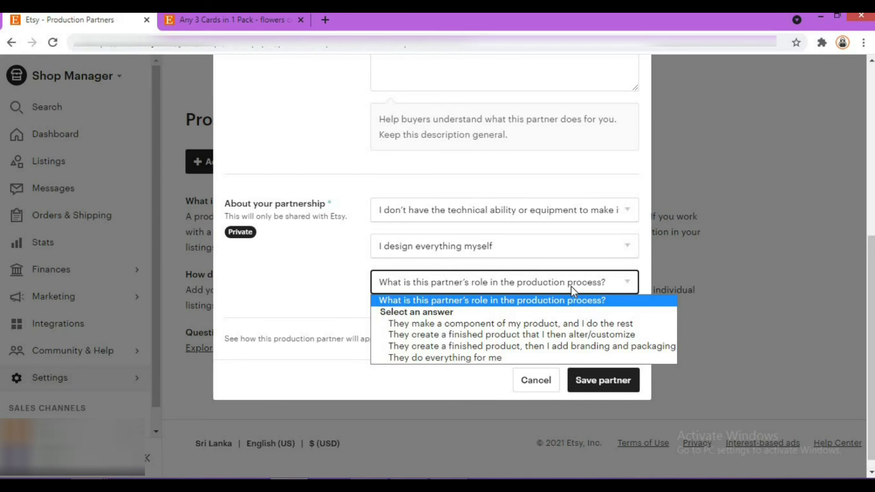
pyautogui.click(502, 361)
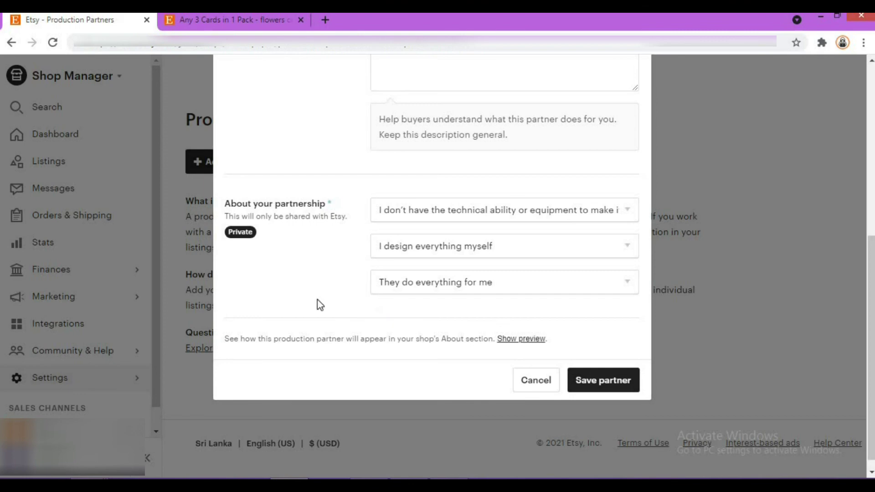
pyautogui.scroll(7, 320, 304)
pyautogui.scroll(-7, 318, 300)
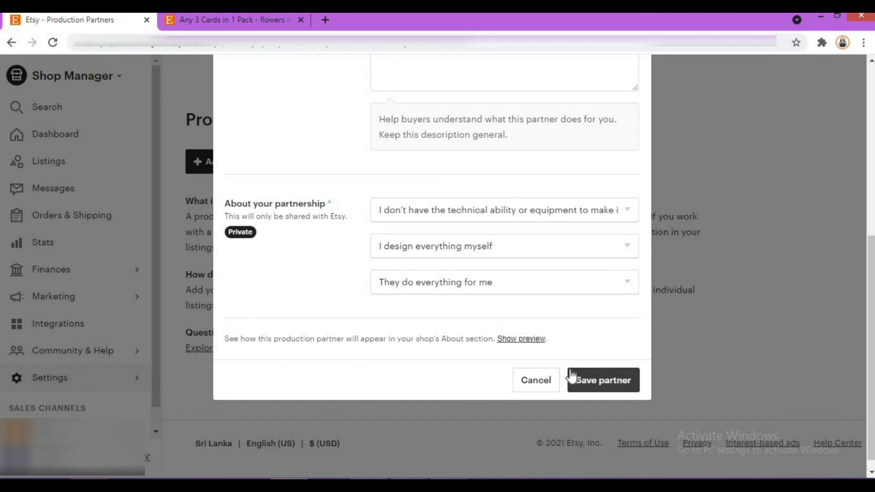
# Return to the "Any 3 Cards in 1 Pack" listing, close its new partner form and view the Production partners section
pyautogui.click(243, 21)
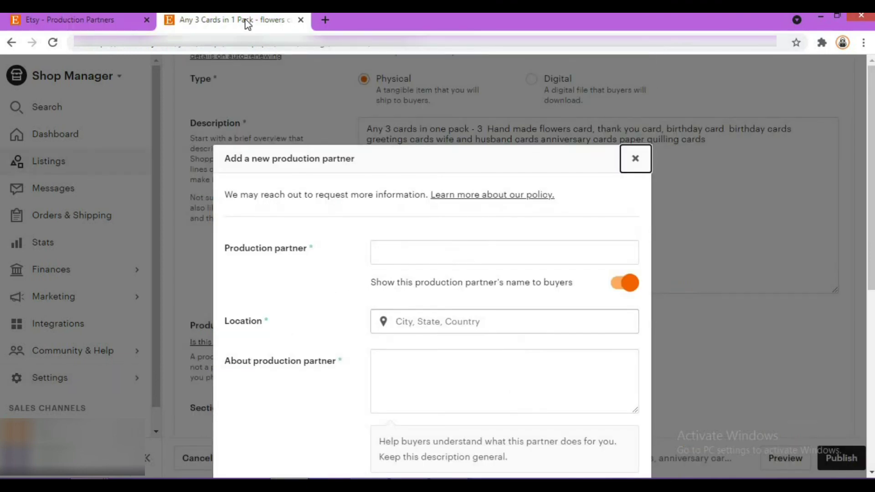
pyautogui.click(636, 160)
pyautogui.scroll(-1, 338, 248)
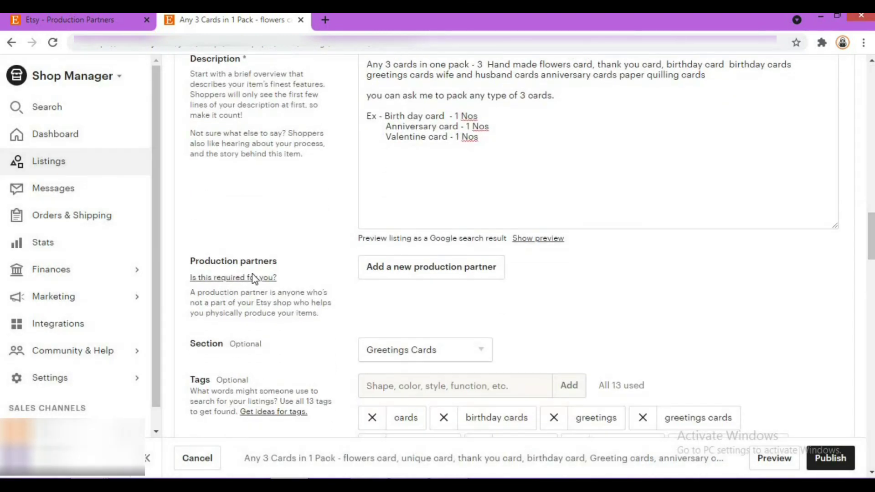
pyautogui.tripleClick(220, 263)
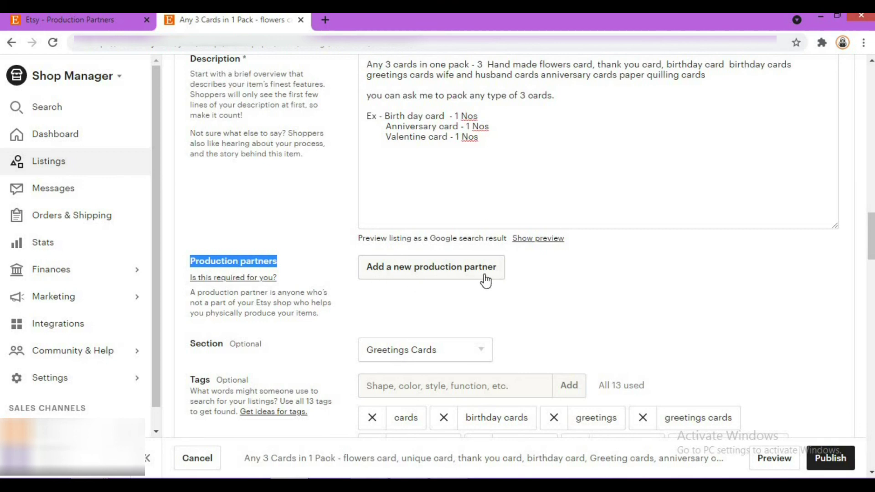
pyautogui.click(551, 280)
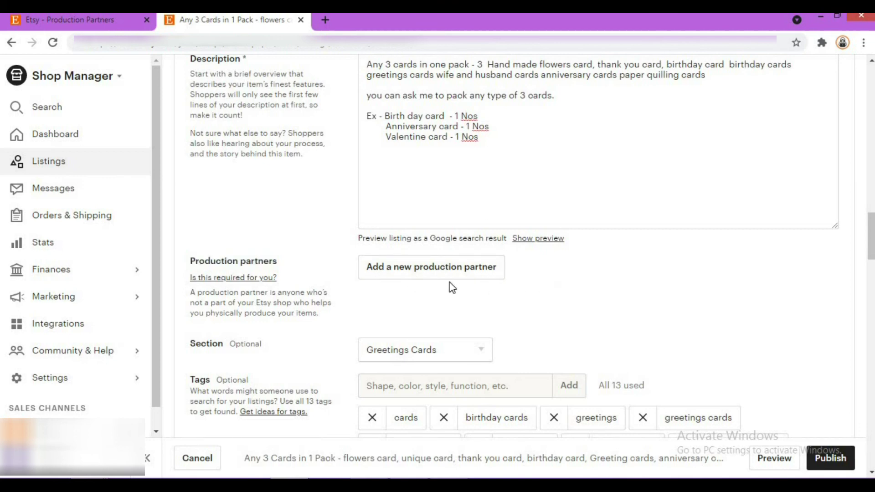